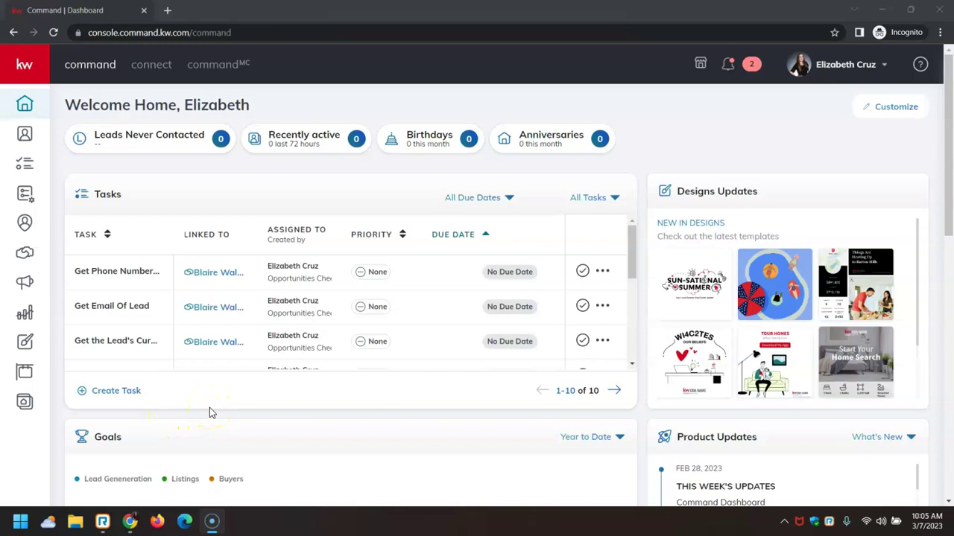
Create a new blank landing page from the Consumer pages area
{"action": "left_click", "coordinate": [27, 403]}
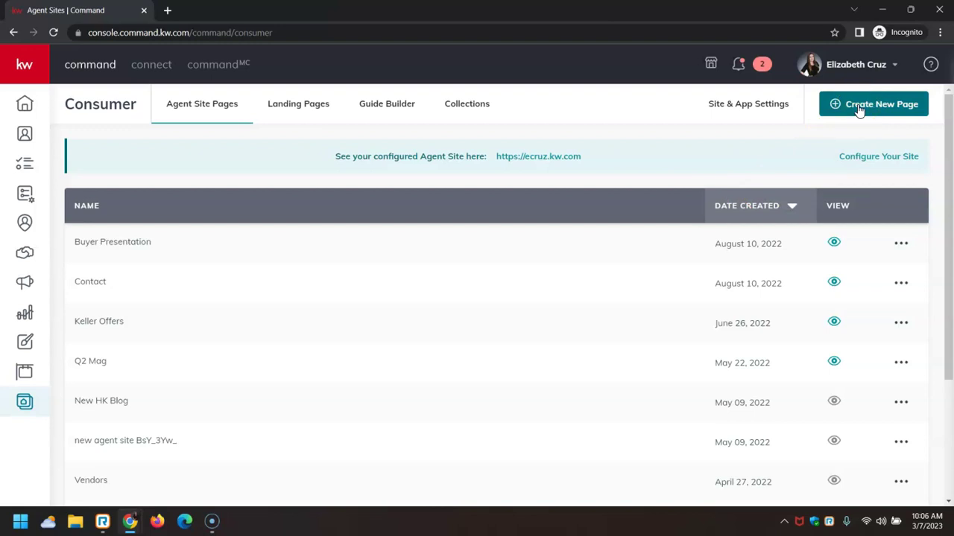
{"action": "left_click", "coordinate": [859, 108]}
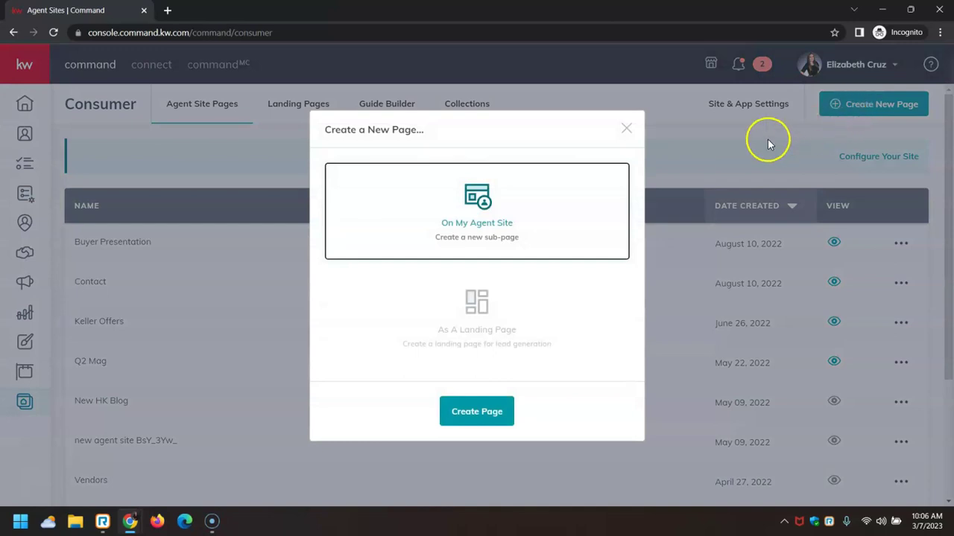
{"action": "left_click", "coordinate": [504, 296]}
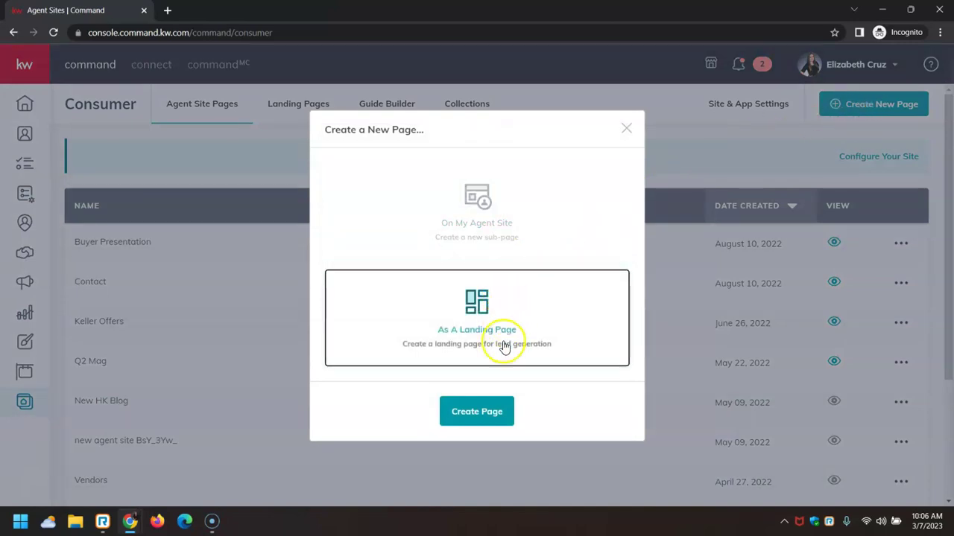
{"action": "left_click", "coordinate": [509, 415]}
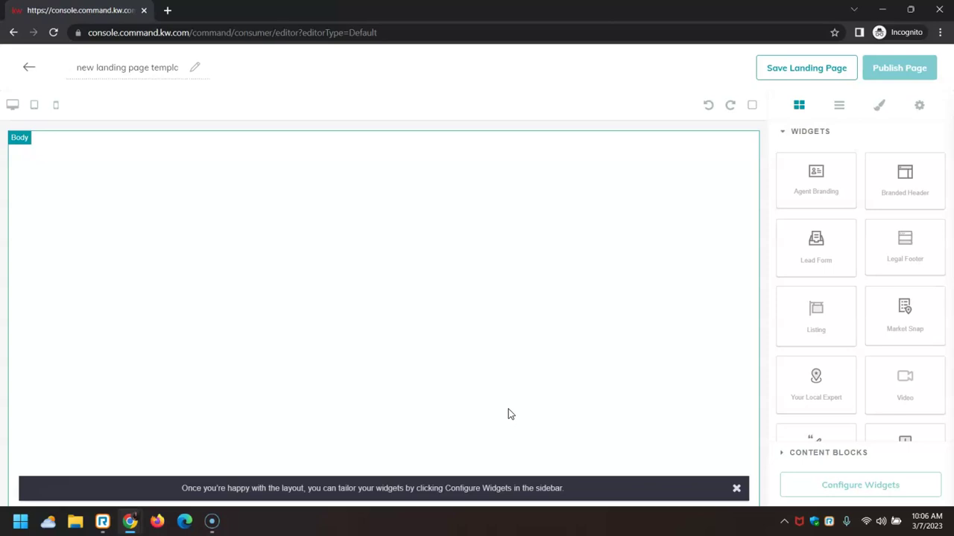
Replace the default 'new landing page template' title with 'Test'
{"action": "left_click", "coordinate": [89, 71]}
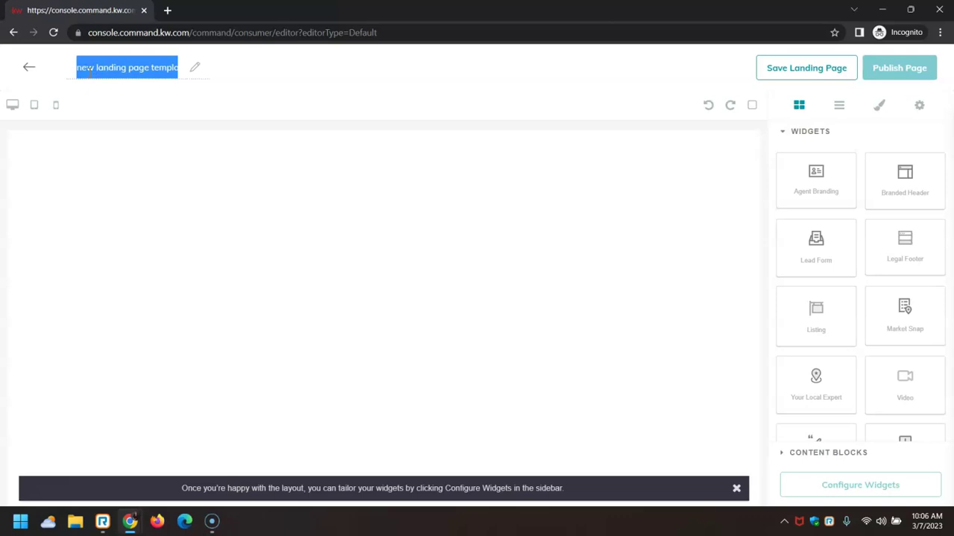
{"action": "type", "text": "Test"}
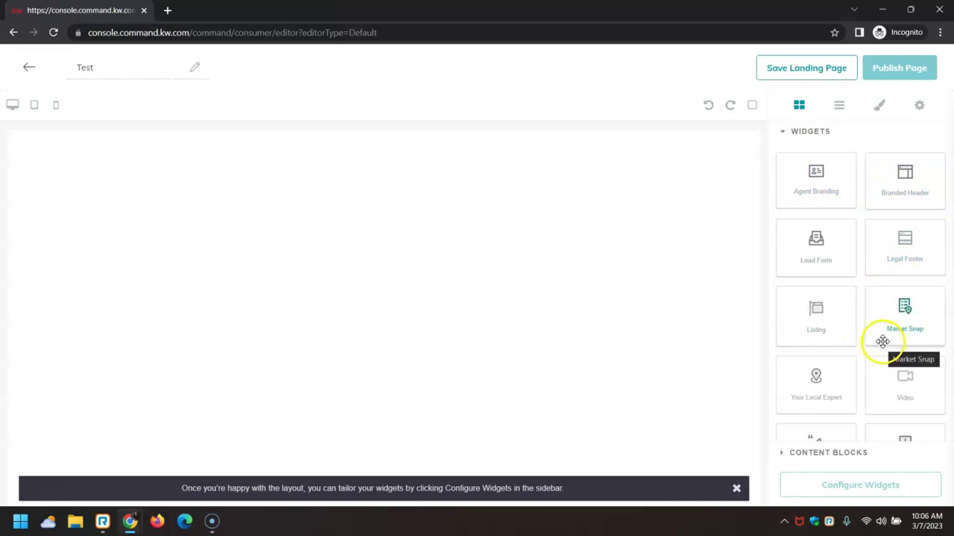
Place a Branded Header and a Barton Hills Market Snap map on the page canvas
{"action": "left_click_drag", "start_coordinate": [904, 175], "coordinate": [673, 171]}
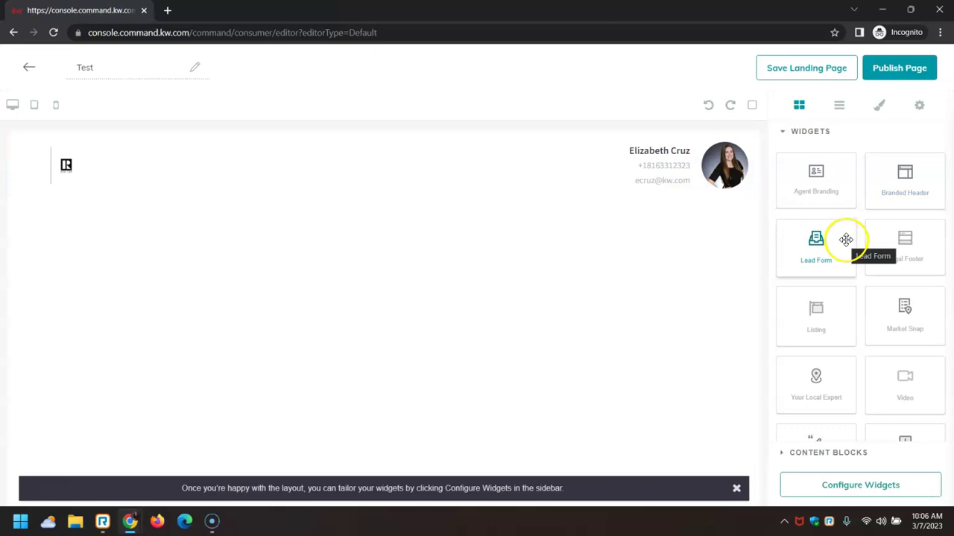
{"action": "left_click_drag", "start_coordinate": [845, 239], "coordinate": [678, 263]}
{"action": "mouse_move", "coordinate": [894, 306]}
{"action": "left_mouse_down"}
{"action": "mouse_move", "coordinate": [882, 298]}
{"action": "mouse_move", "coordinate": [847, 311]}
{"action": "mouse_move", "coordinate": [883, 309]}
{"action": "mouse_move", "coordinate": [686, 240]}
{"action": "left_mouse_up"}
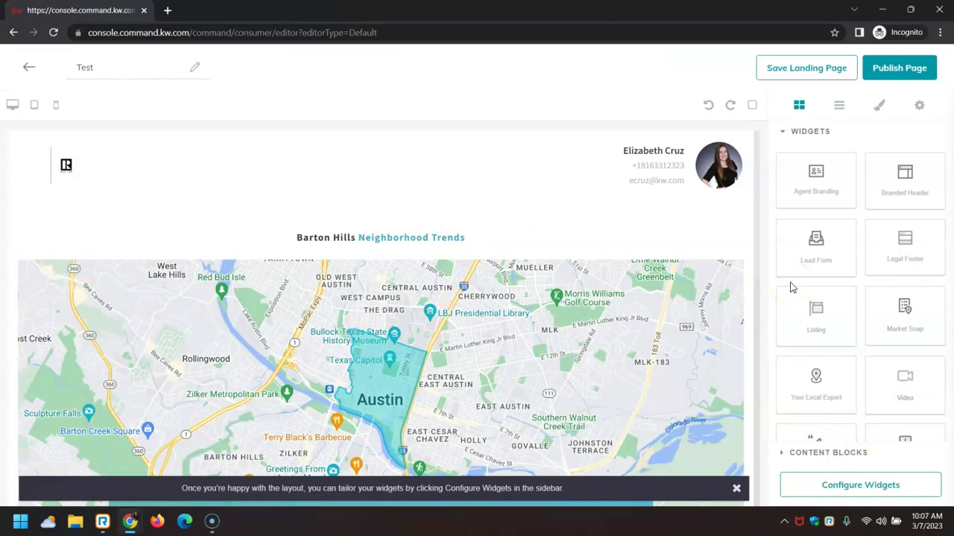
{"action": "left_click", "coordinate": [857, 455]}
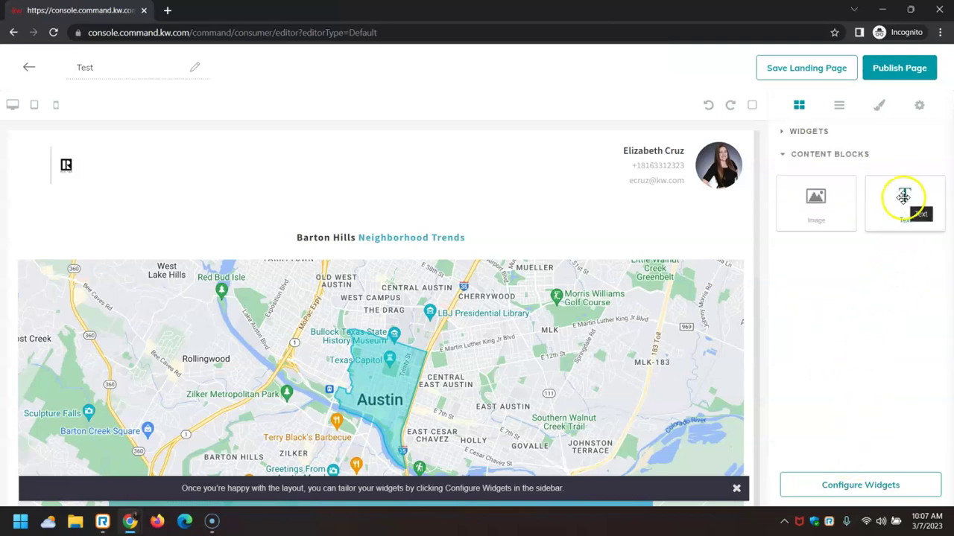
Insert a Text block below the header and replace its placeholder with 'JUST SOLD'
{"action": "mouse_move", "coordinate": [903, 195]}
{"action": "left_mouse_down"}
{"action": "mouse_move", "coordinate": [721, 209]}
{"action": "mouse_move", "coordinate": [594, 196]}
{"action": "left_mouse_up"}
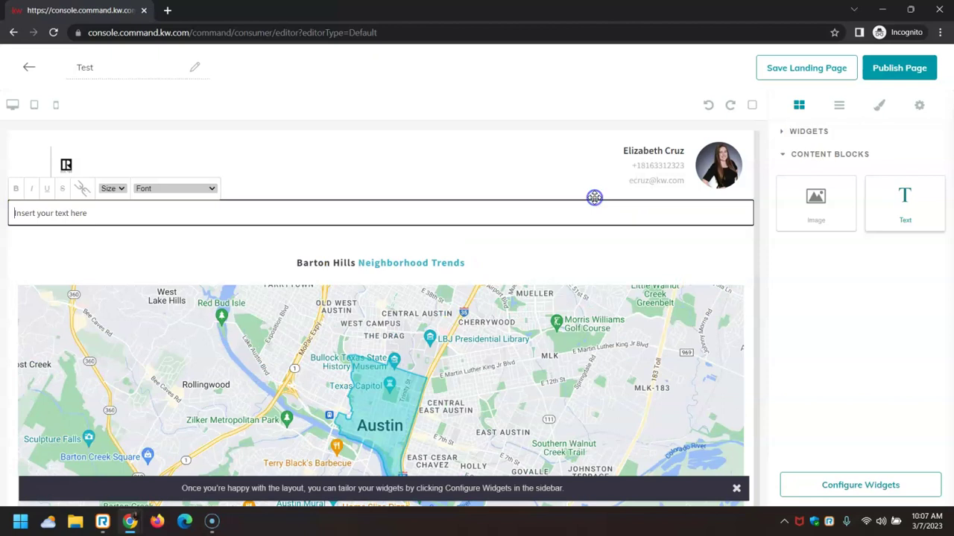
{"action": "triple_click", "coordinate": [193, 218]}
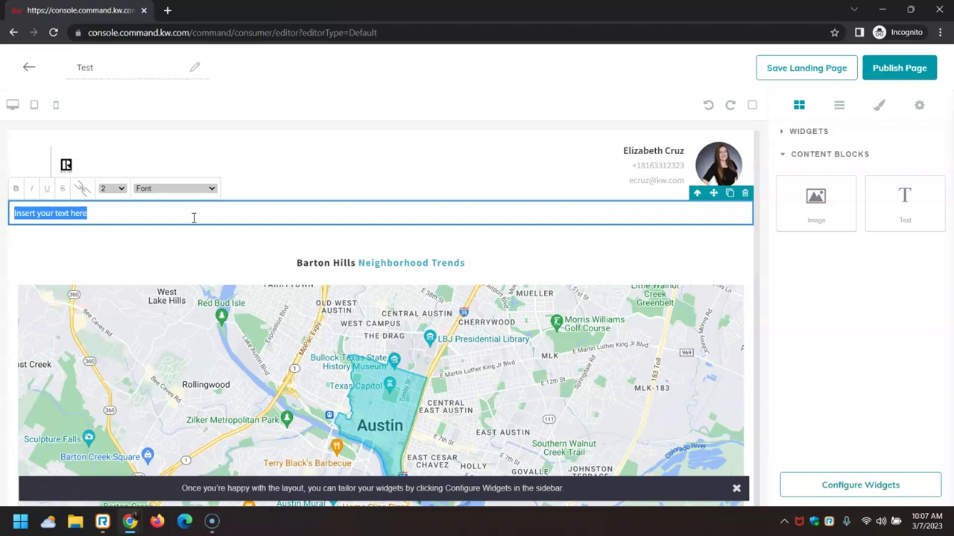
{"action": "type", "text": "J"}
{"action": "key", "text": "Caps_Lock"}
{"action": "type", "text": "UST SOLD"}
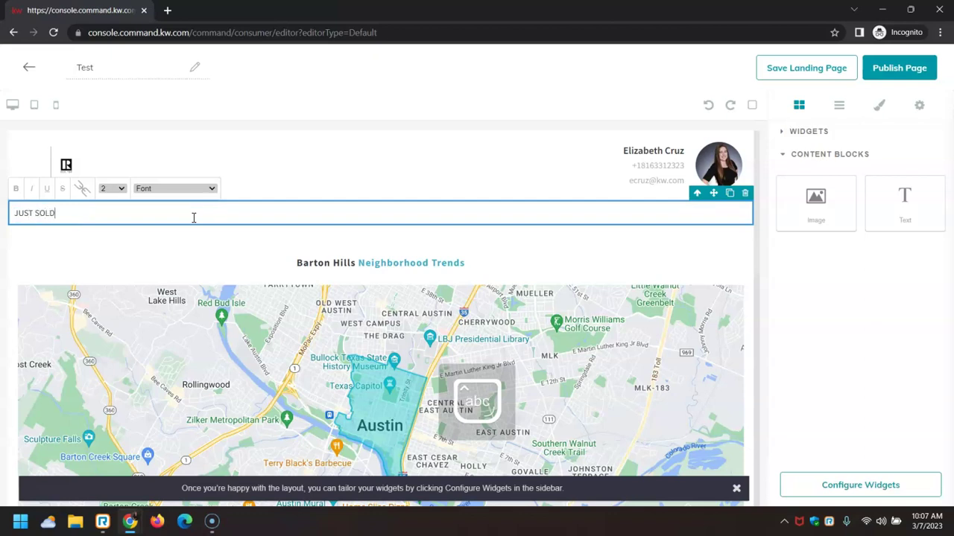
Format the JUST SOLD text as bold, size 7, in the Roboto font
{"action": "key", "text": "ctrl+a"}
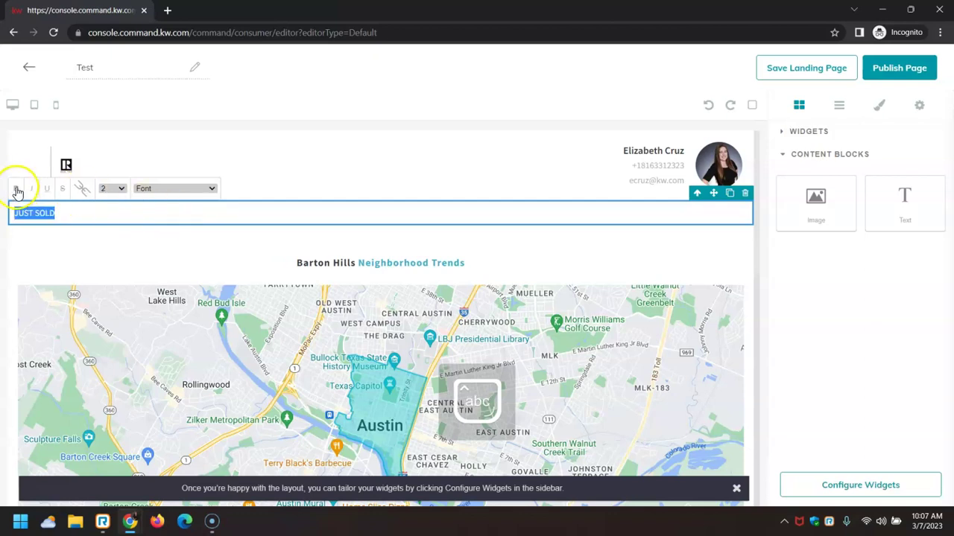
{"action": "left_click", "coordinate": [16, 190]}
{"action": "left_click", "coordinate": [46, 189]}
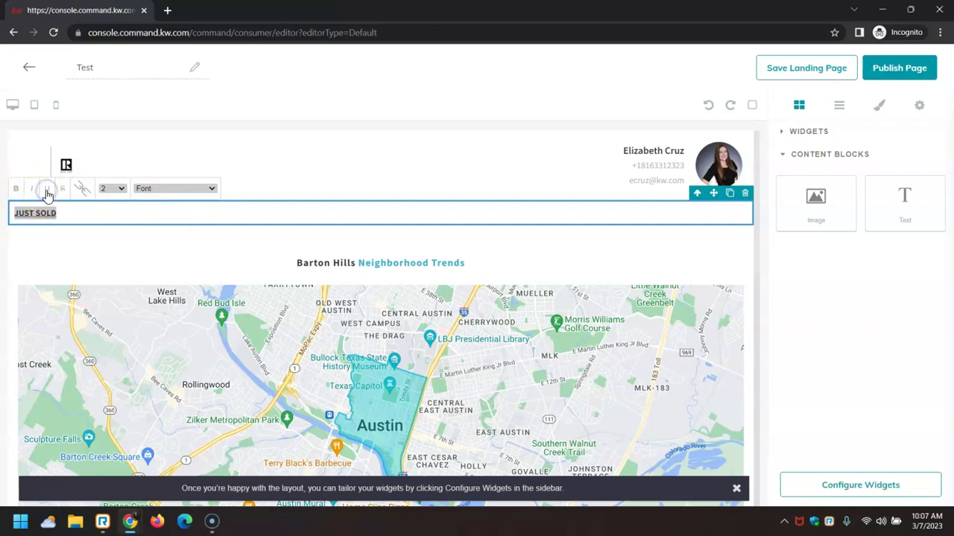
{"action": "left_click", "coordinate": [112, 189]}
{"action": "left_click", "coordinate": [114, 265]}
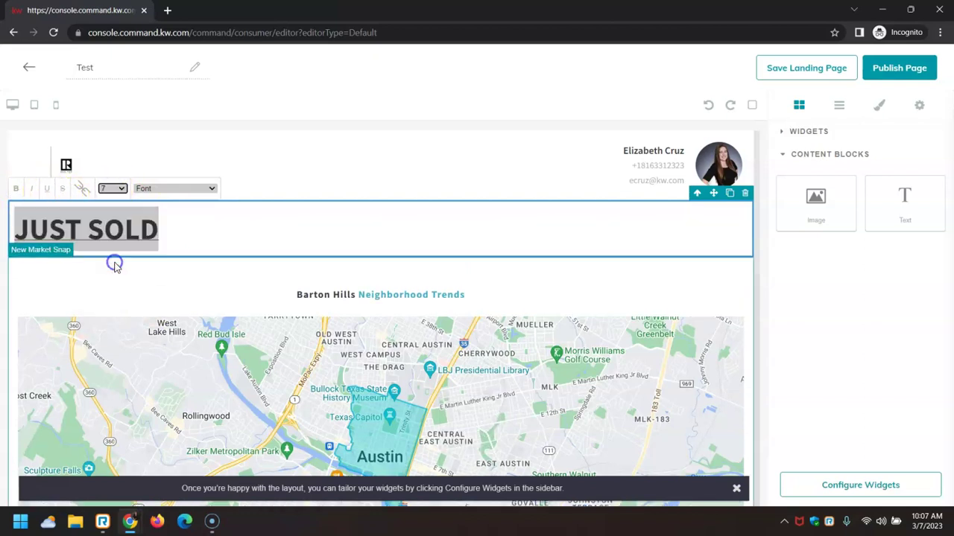
{"action": "left_click", "coordinate": [175, 188]}
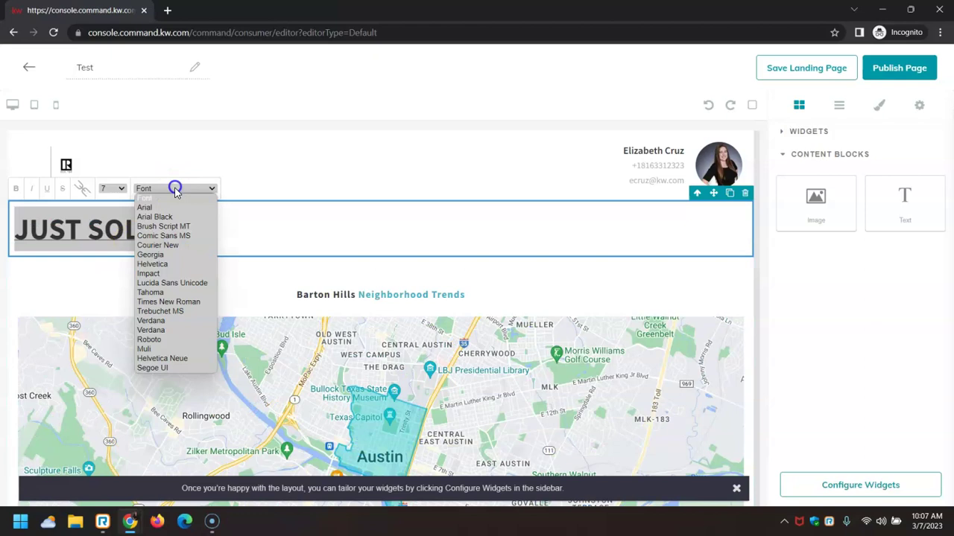
{"action": "left_click", "coordinate": [199, 339]}
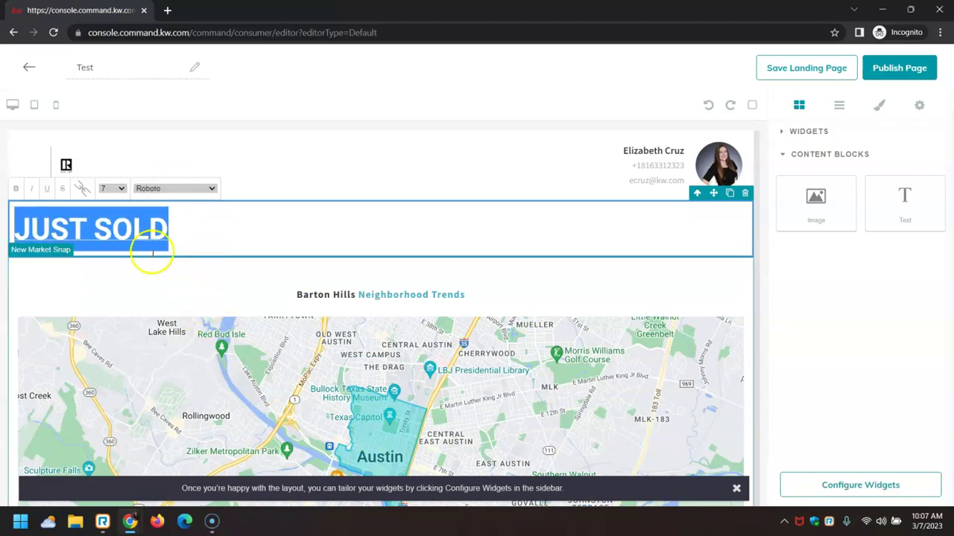
{"action": "left_click_drag", "start_coordinate": [26, 198], "coordinate": [204, 240]}
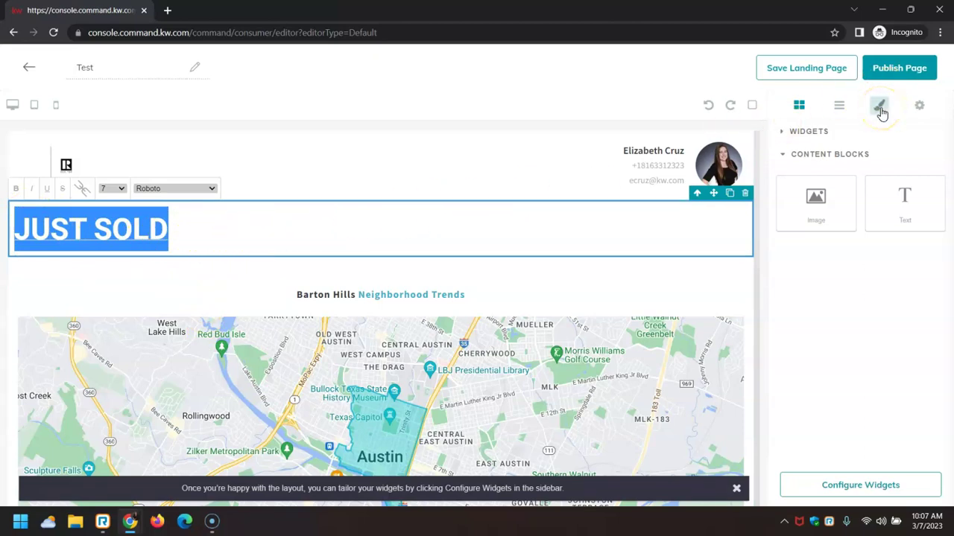
Show the JUST SOLD block's Typography settings in the Style Manager
{"action": "left_click", "coordinate": [880, 109]}
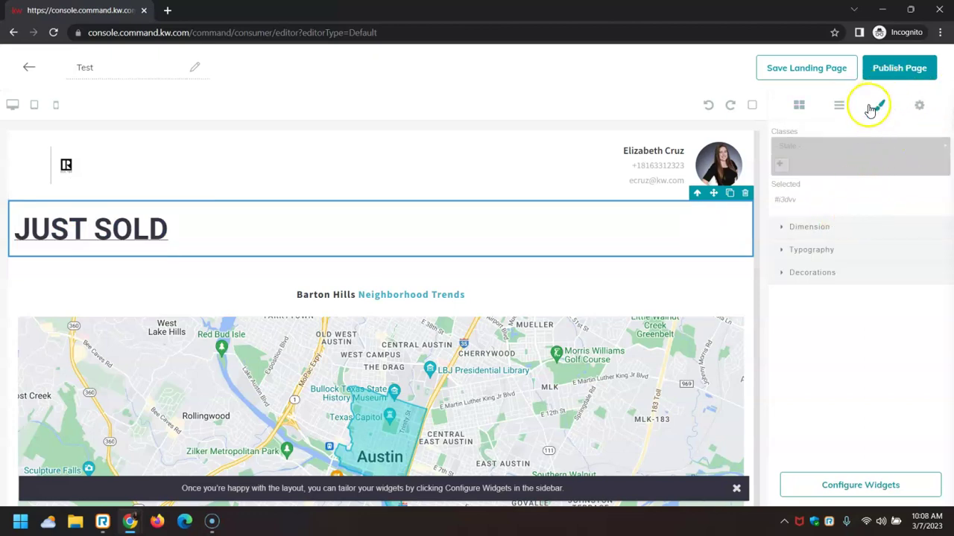
{"action": "left_click", "coordinate": [814, 230]}
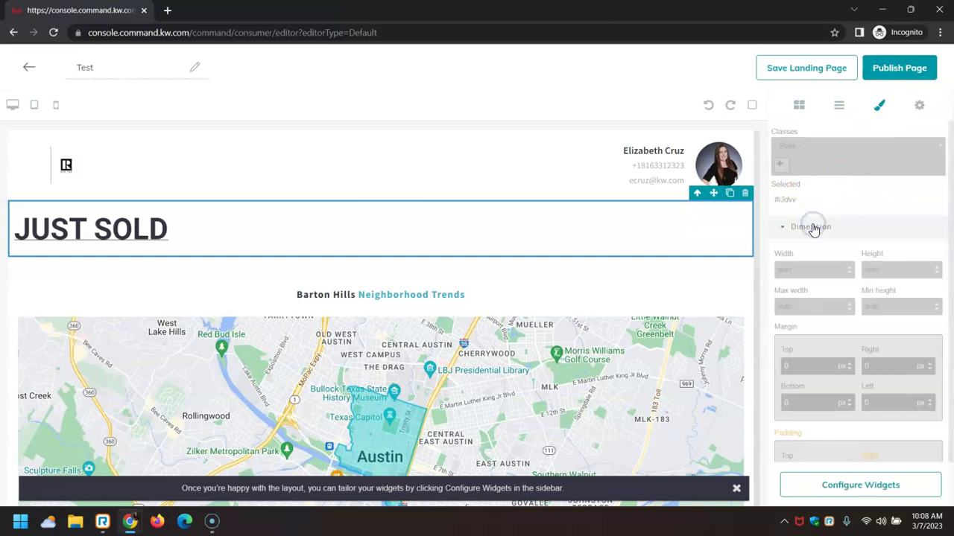
{"action": "left_click", "coordinate": [813, 228]}
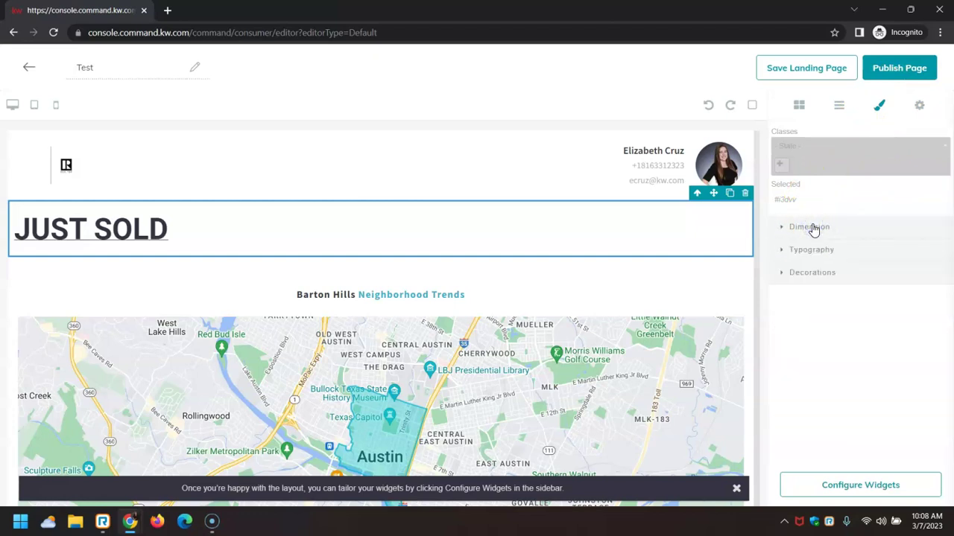
{"action": "left_click", "coordinate": [806, 256]}
{"action": "left_click", "coordinate": [809, 254]}
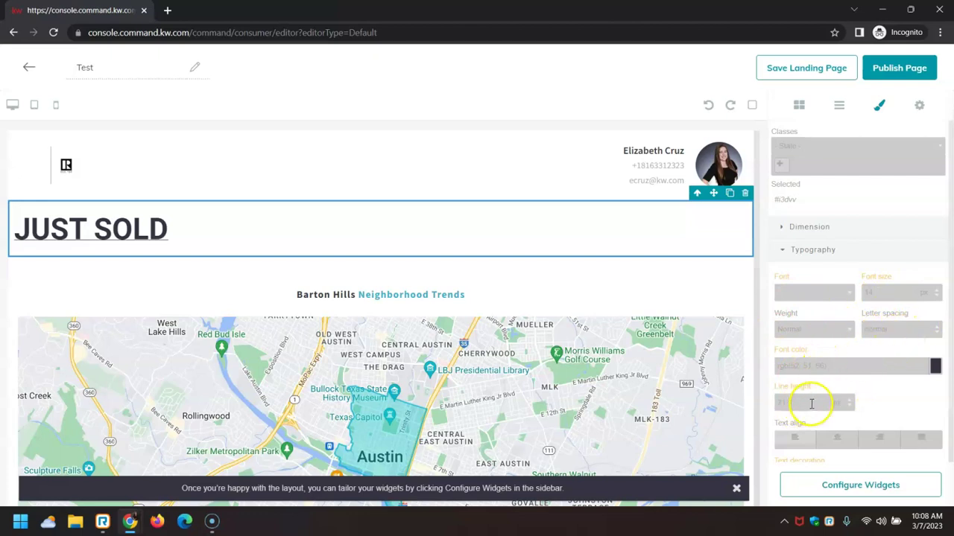
Set the JUST SOLD heading's text alignment to centre and check the result
{"action": "scroll", "coordinate": [819, 406], "scroll_direction": "down", "scroll_amount": 2}
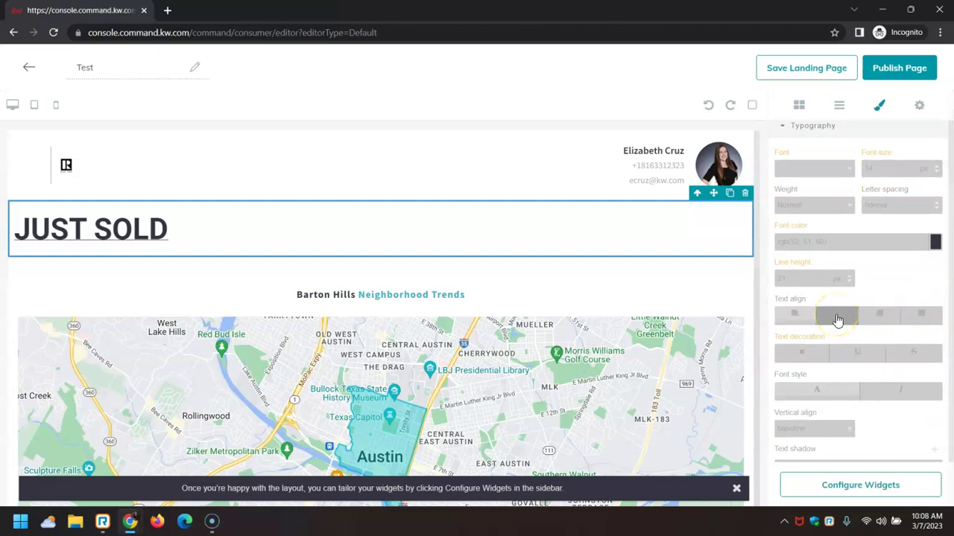
{"action": "left_click", "coordinate": [838, 322]}
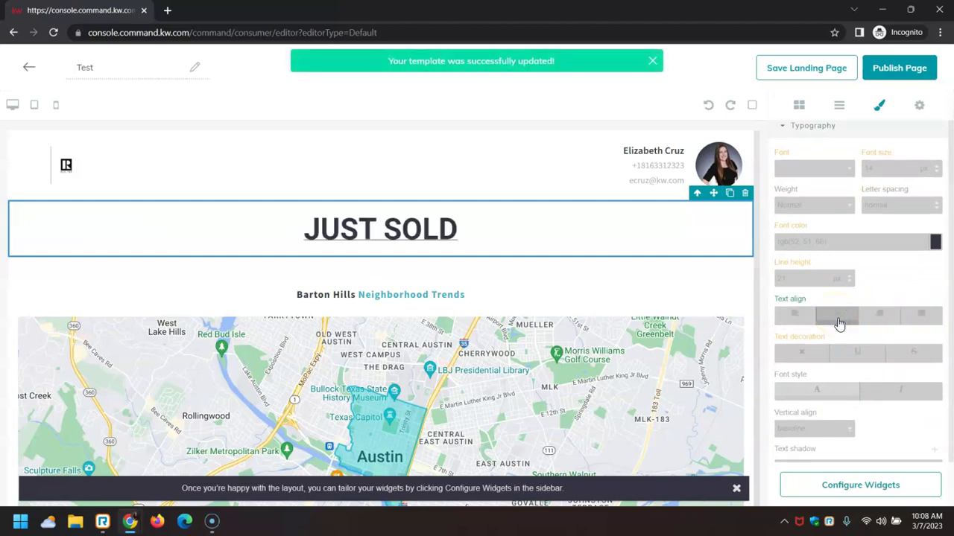
{"action": "left_click", "coordinate": [436, 228]}
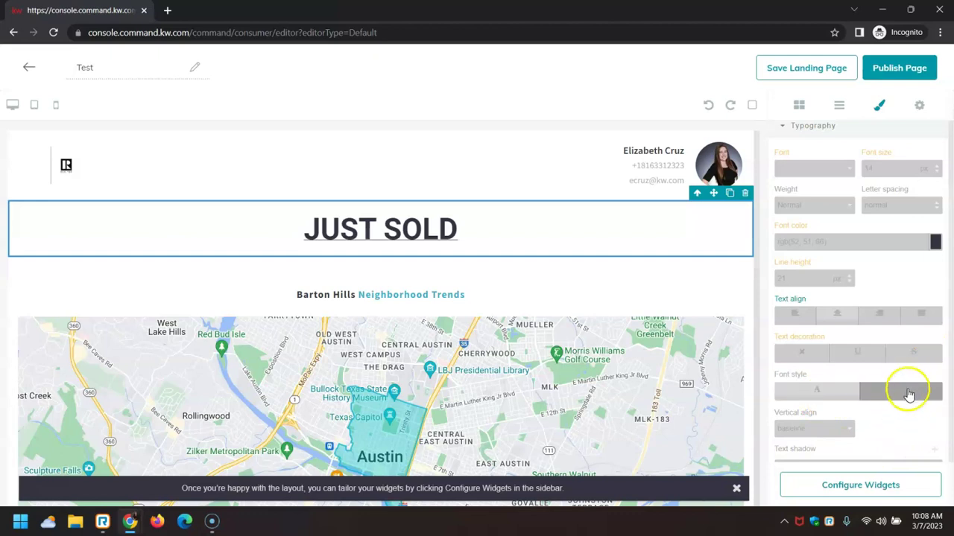
{"action": "scroll", "coordinate": [864, 422], "scroll_direction": "down", "scroll_amount": 1}
{"action": "left_click", "coordinate": [853, 428]}
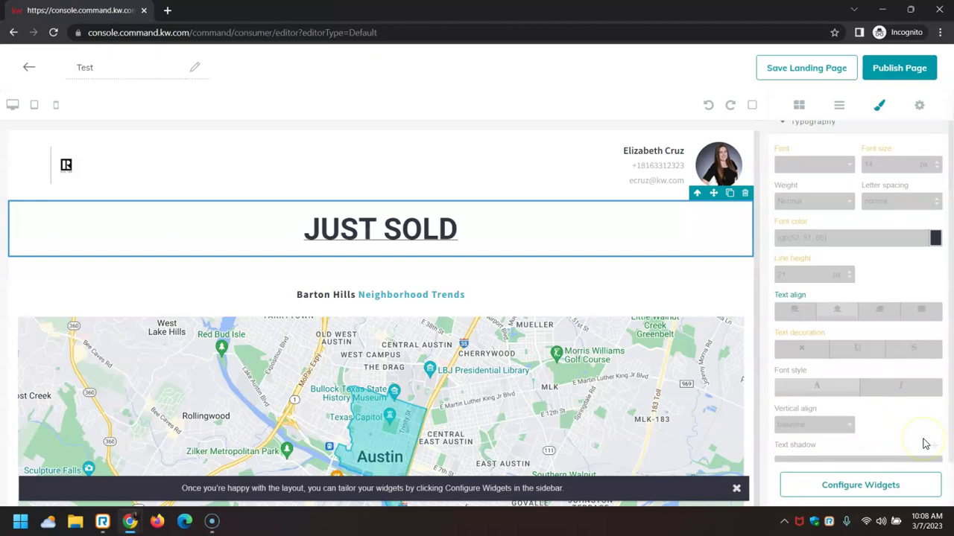
{"action": "scroll", "coordinate": [911, 414], "scroll_direction": "down", "scroll_amount": 1}
{"action": "scroll", "coordinate": [911, 413], "scroll_direction": "up", "scroll_amount": 1}
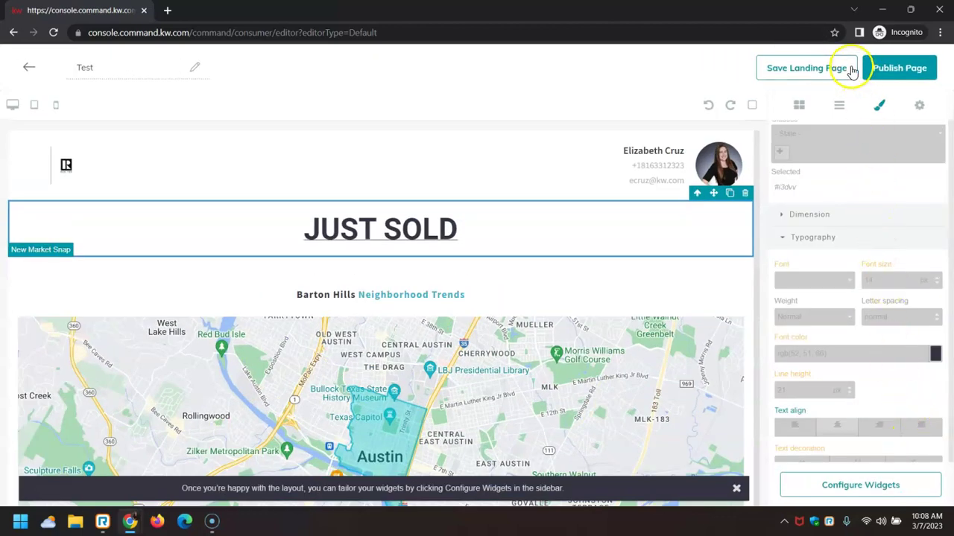
Save the Test page as an update to its live version, then open its URL from Landing Pages
{"action": "left_click", "coordinate": [892, 68]}
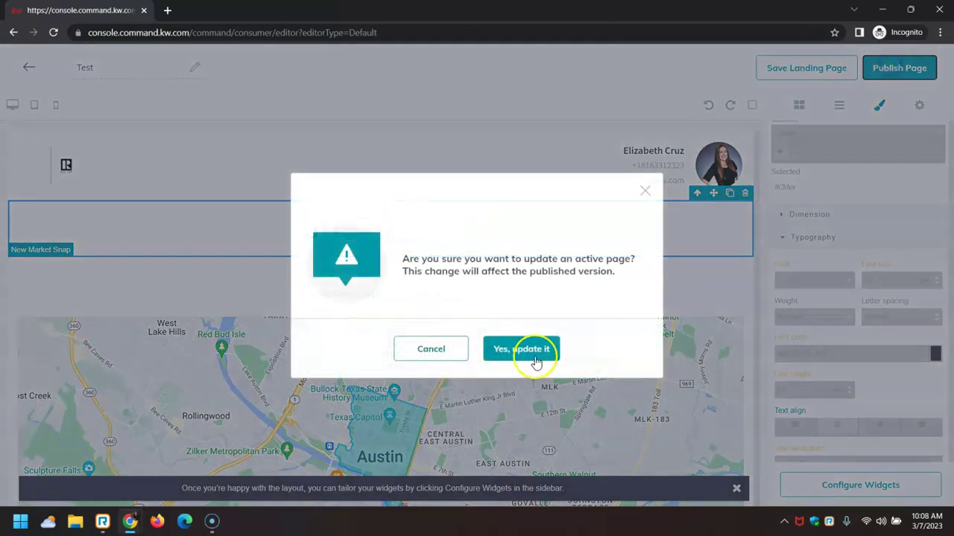
{"action": "left_click", "coordinate": [535, 360]}
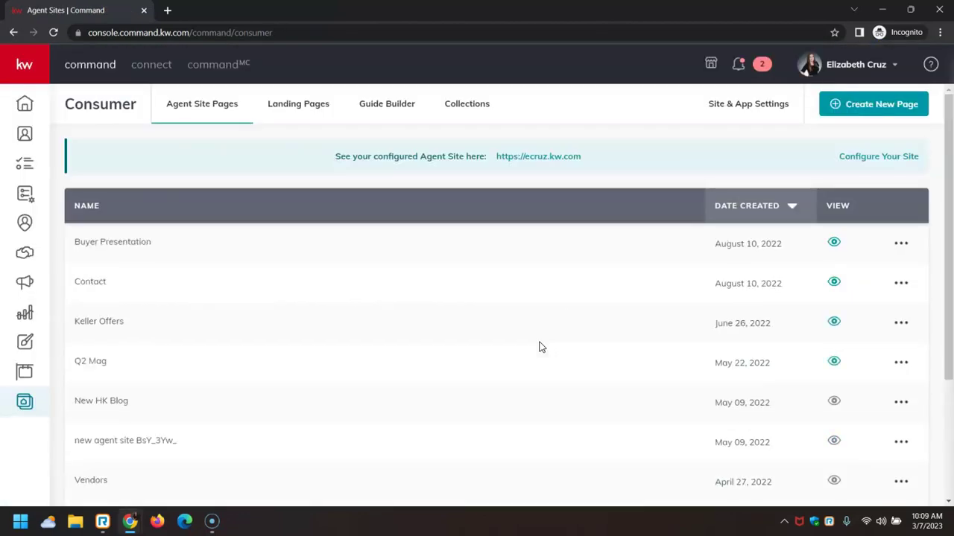
{"action": "left_click", "coordinate": [292, 108]}
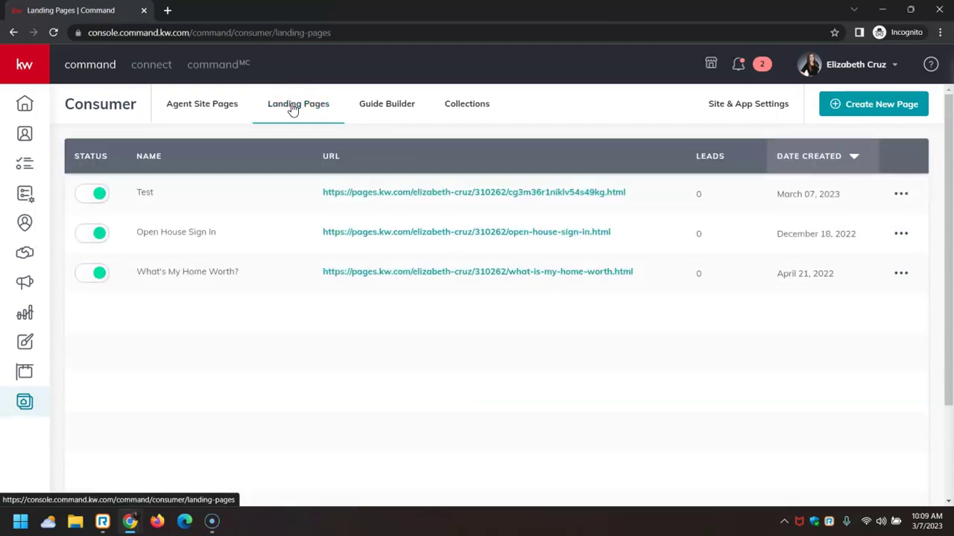
{"action": "left_click", "coordinate": [522, 194]}
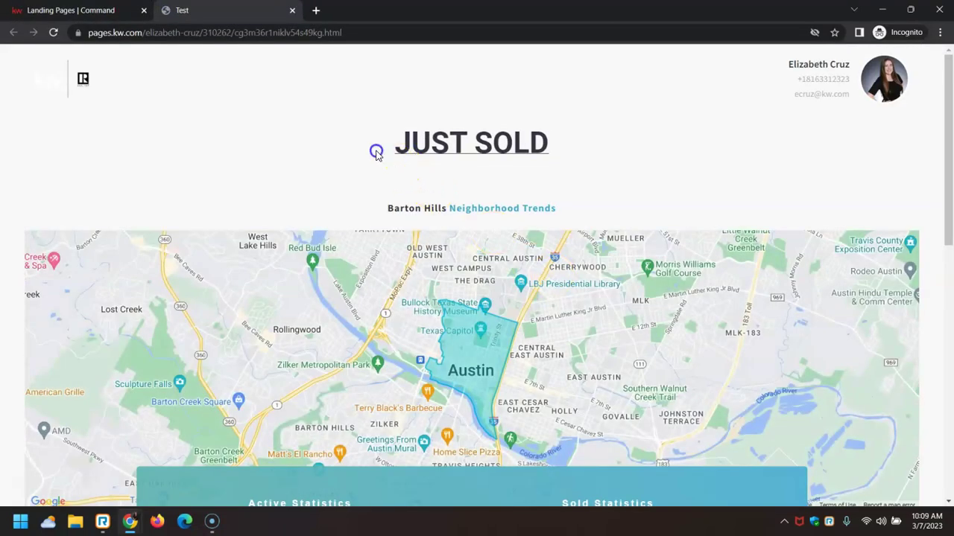
Highlight and then deselect the JUST SOLD heading on the live Test page
{"action": "left_click_drag", "start_coordinate": [372, 149], "coordinate": [578, 173]}
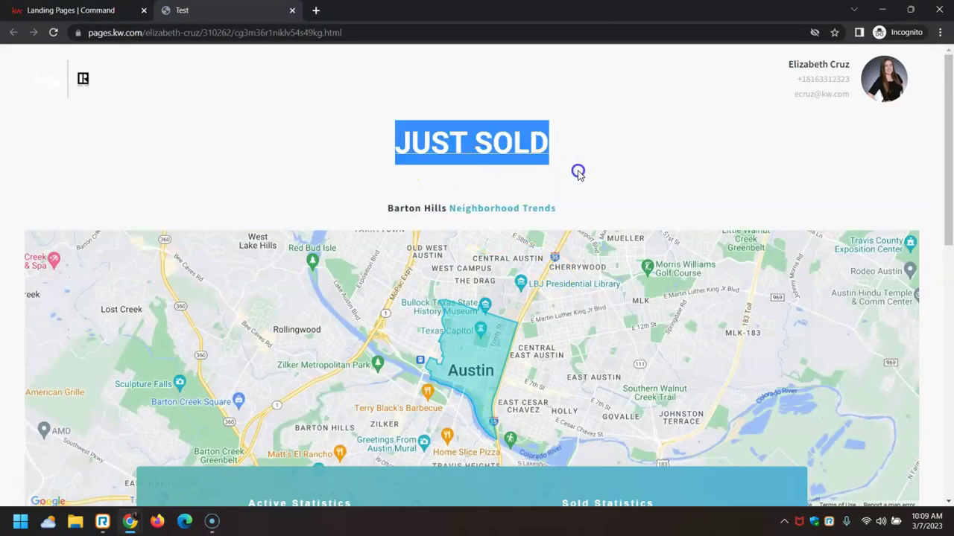
{"action": "left_click", "coordinate": [627, 141]}
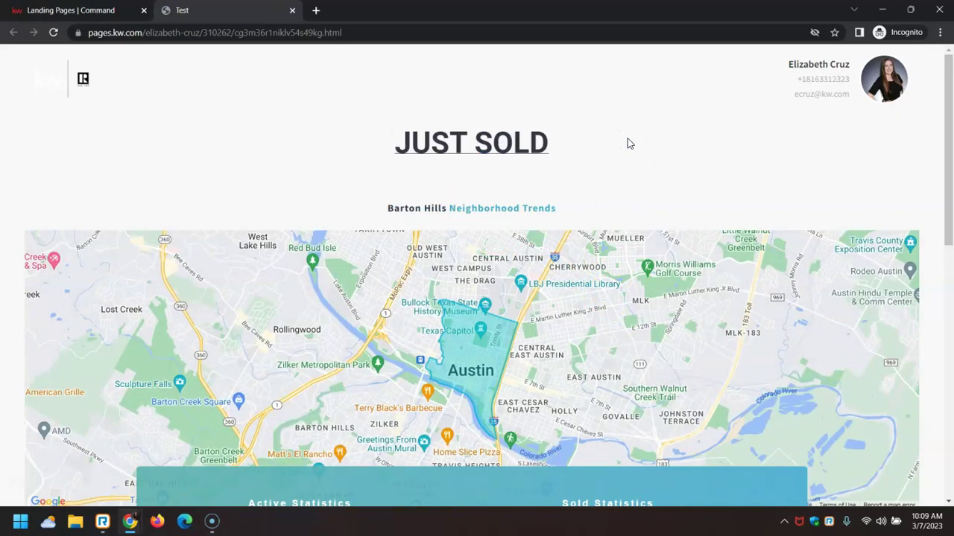